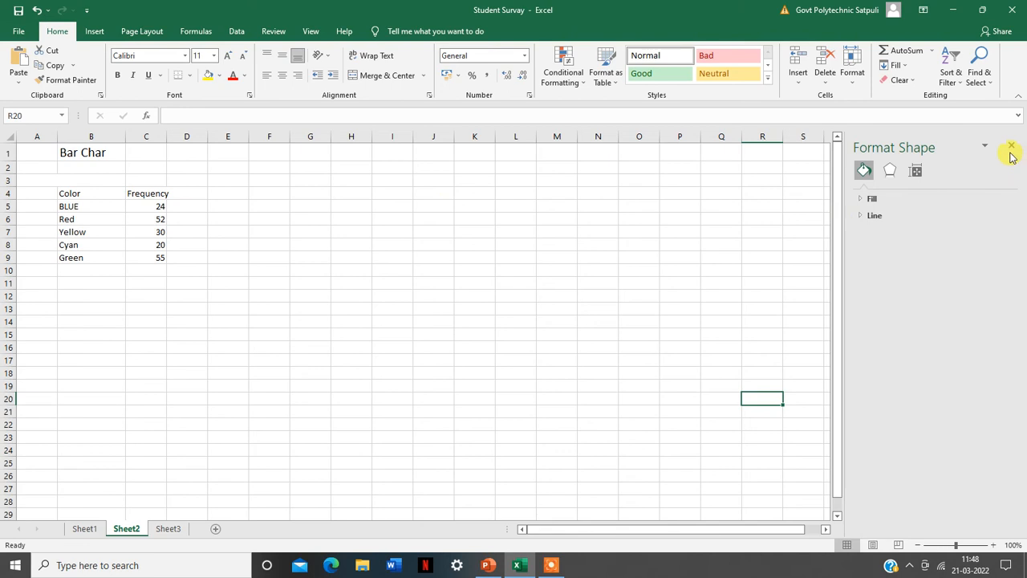
Insert a 2-D clustered column chart from the Color and Frequency table in B4:C9 of Sheet2
left_click(73, 191)
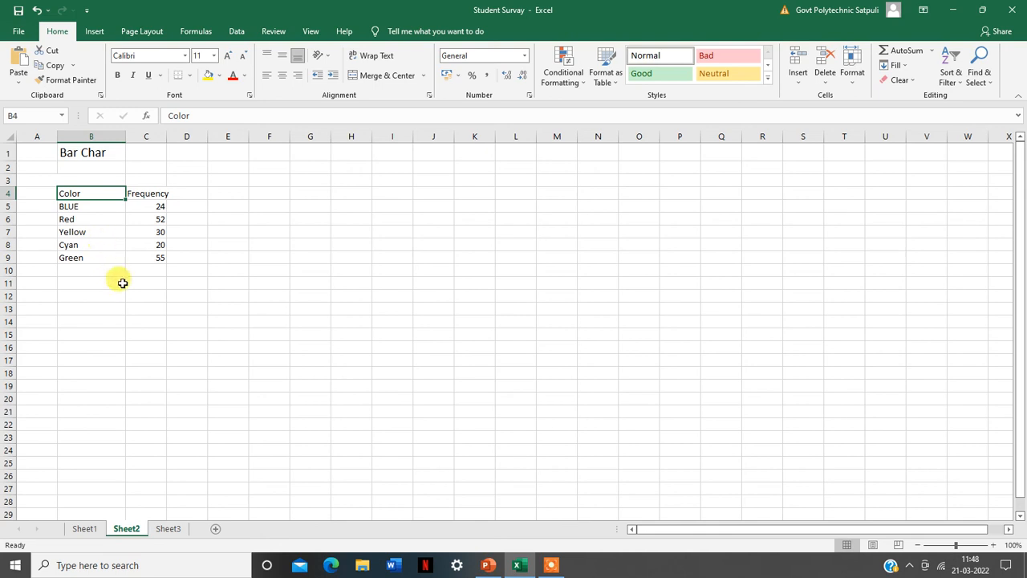
left_click(93, 241)
left_click_drag(75, 194, 143, 259)
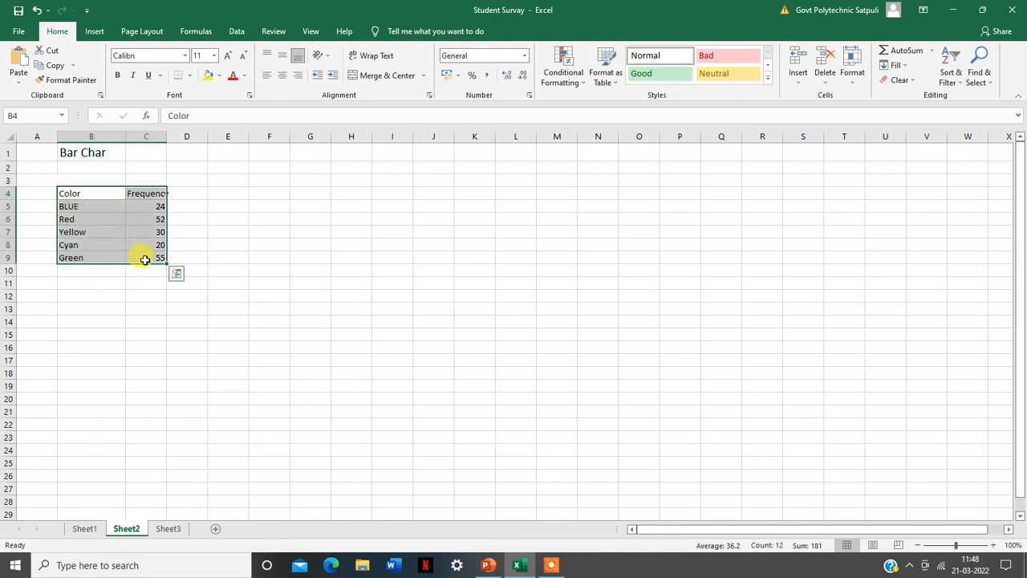
left_click(101, 31)
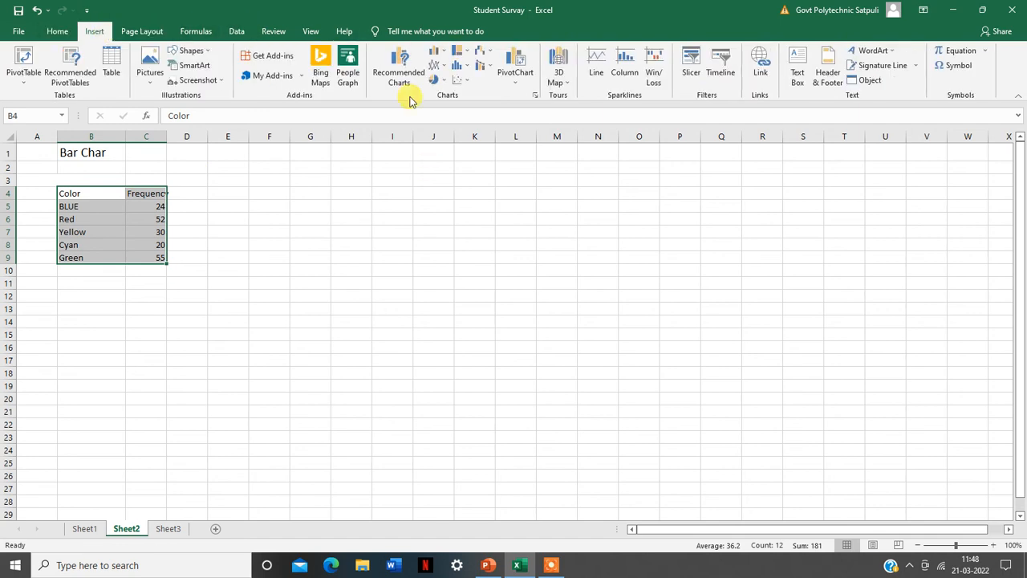
left_click(438, 55)
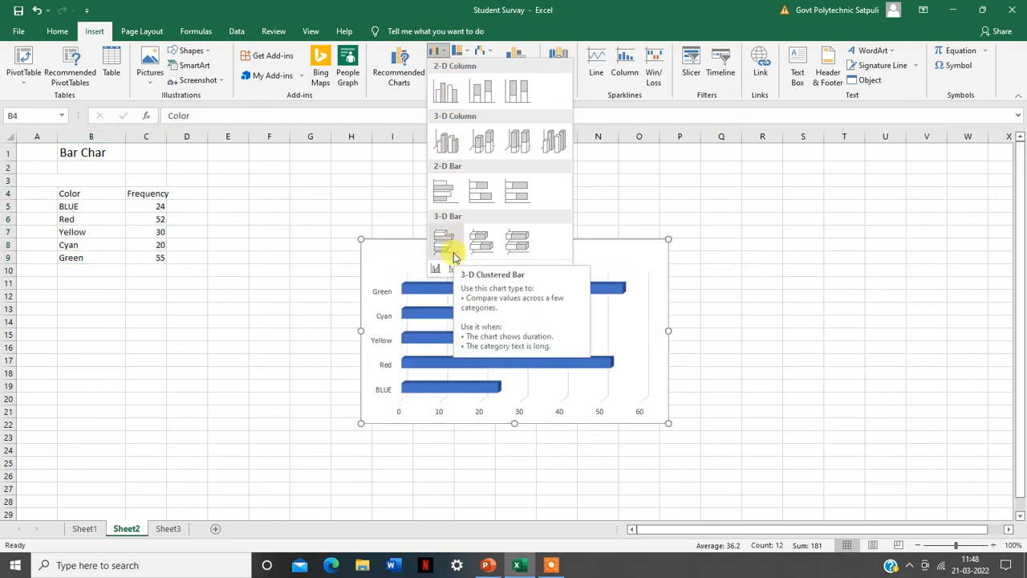
left_click(445, 94)
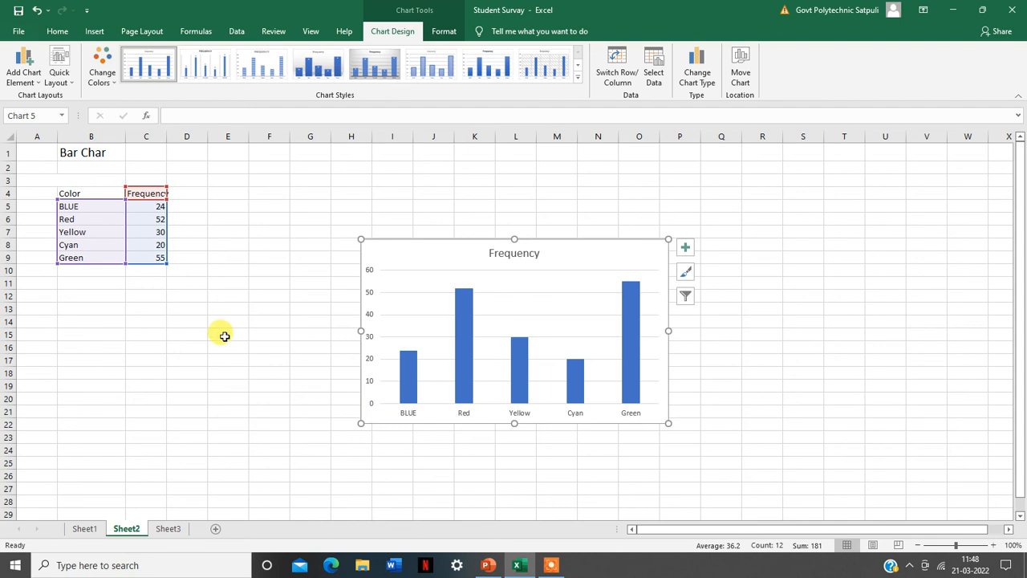
left_click(76, 258)
left_click(153, 257)
left_click(631, 290)
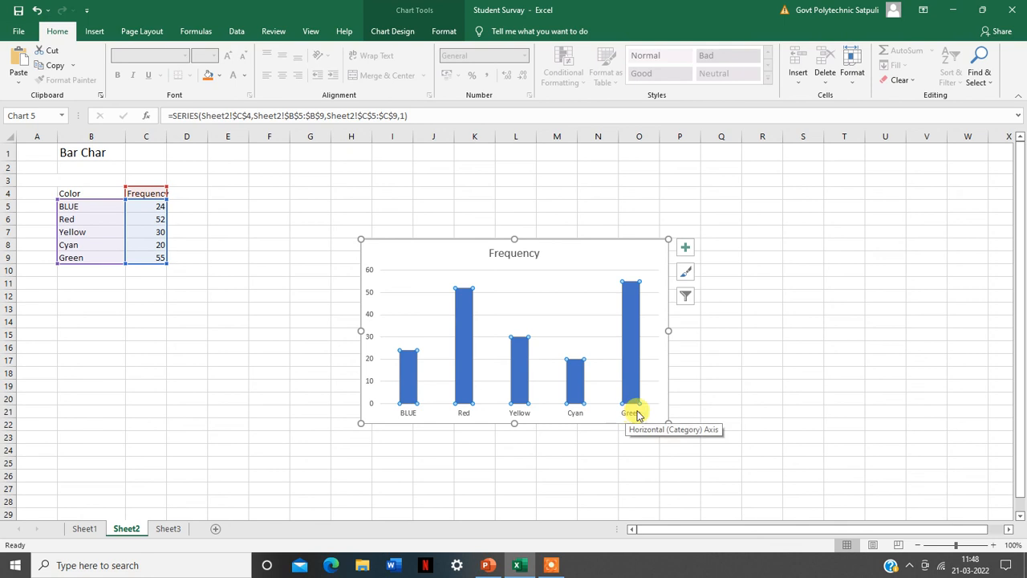
mouse_move(640, 292)
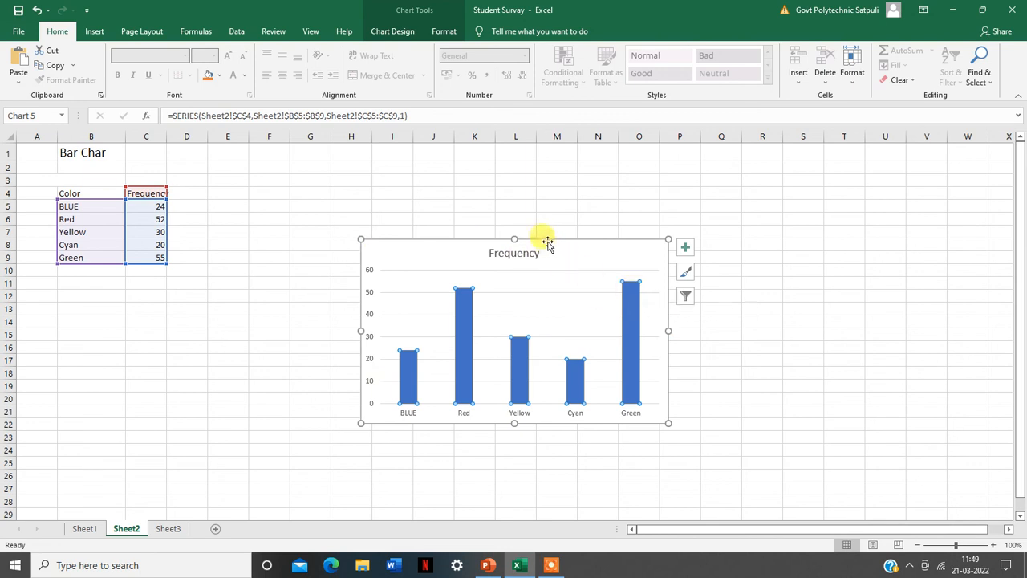
Move the column chart to about columns O to V, starting near row 5, and deselect it
left_click_drag(545, 241, 805, 199)
left_click(316, 227)
Insert the recommended pie chart from B4:C9 and place it between the data table and the column chart
left_click_drag(76, 193, 156, 259)
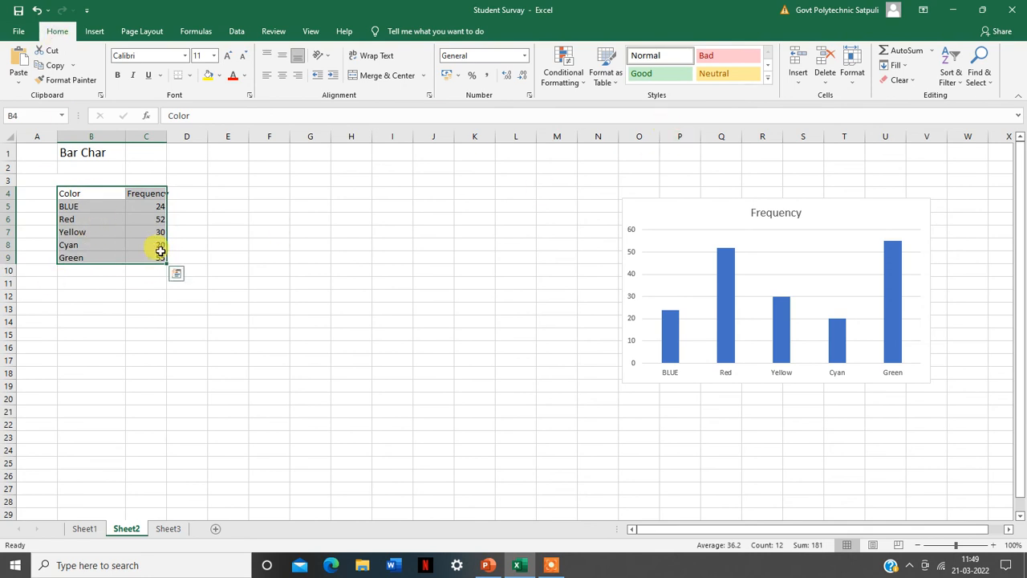
left_click(94, 31)
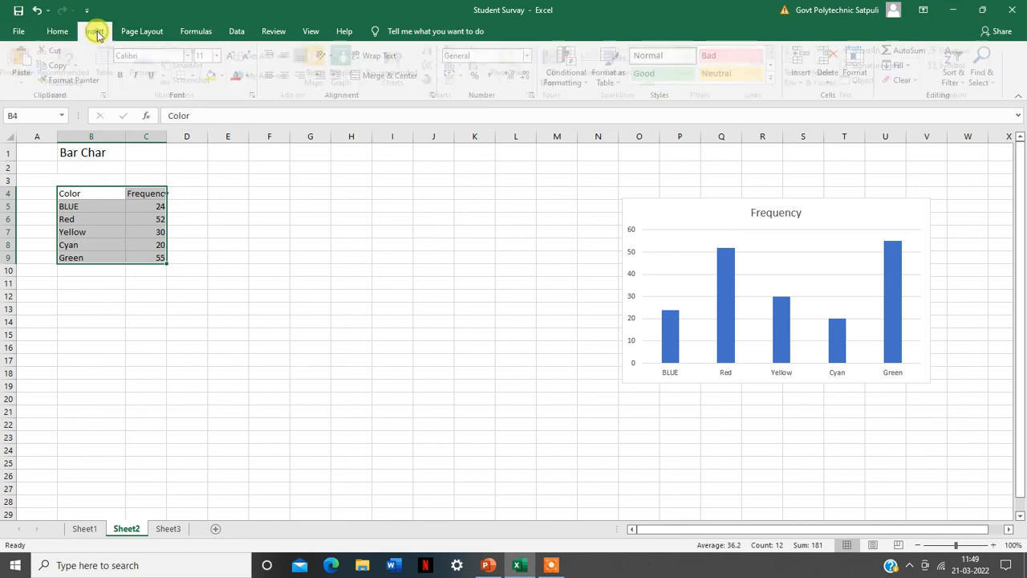
left_click(396, 71)
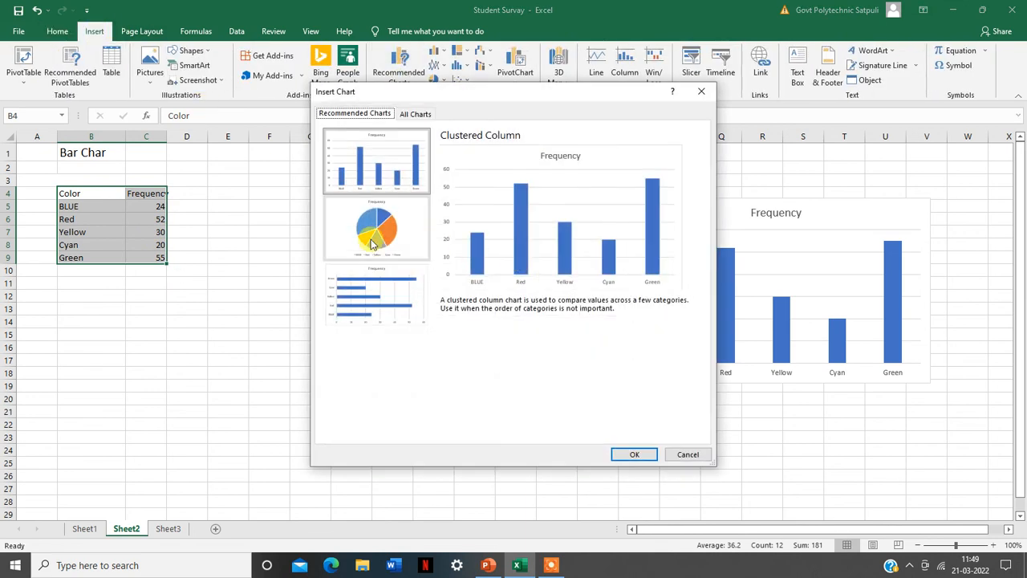
left_click(371, 244)
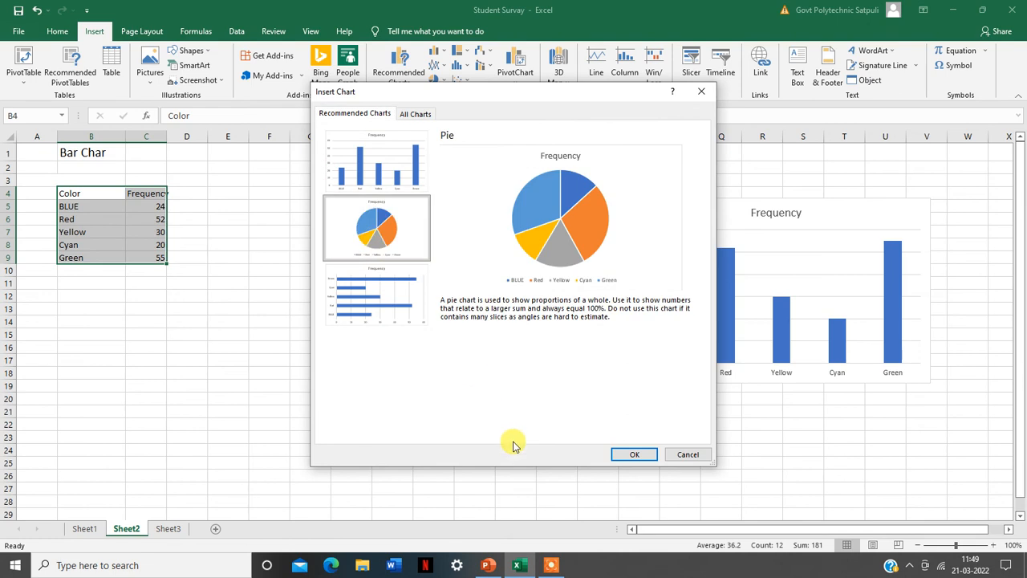
left_click(635, 455)
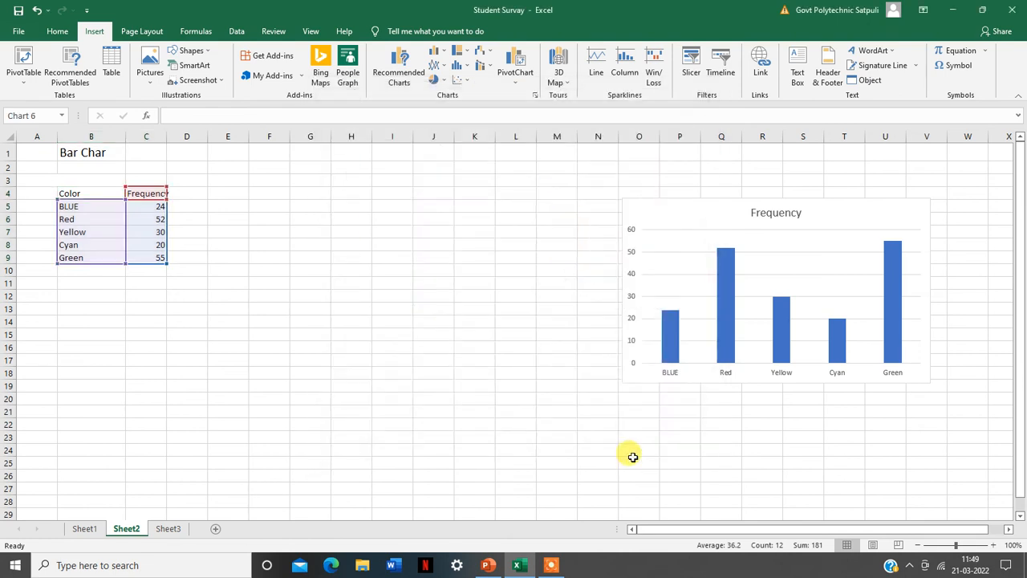
left_click_drag(425, 242, 351, 243)
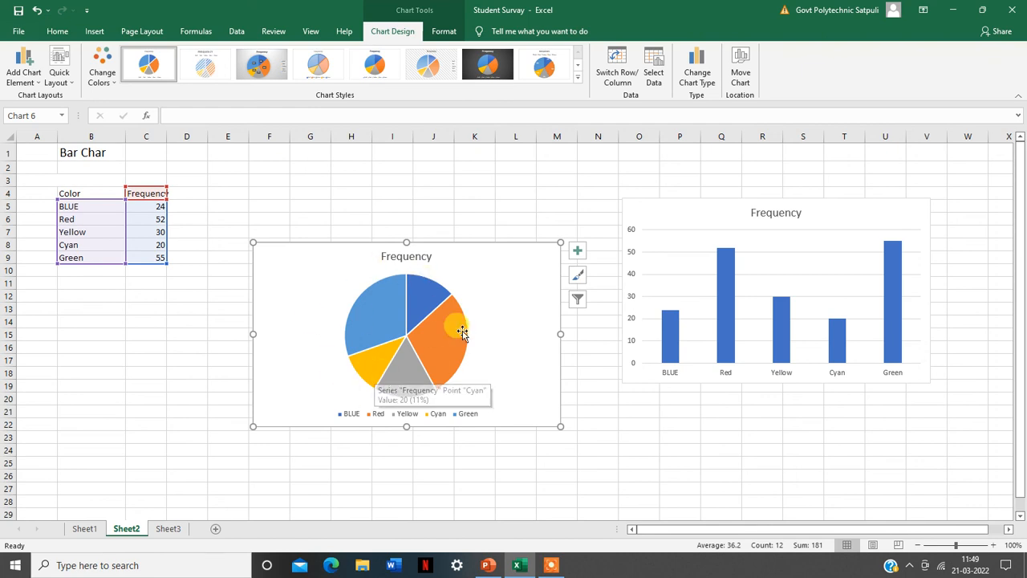
Add data labels to the pie chart and include the category name alongside each value
left_click(581, 283)
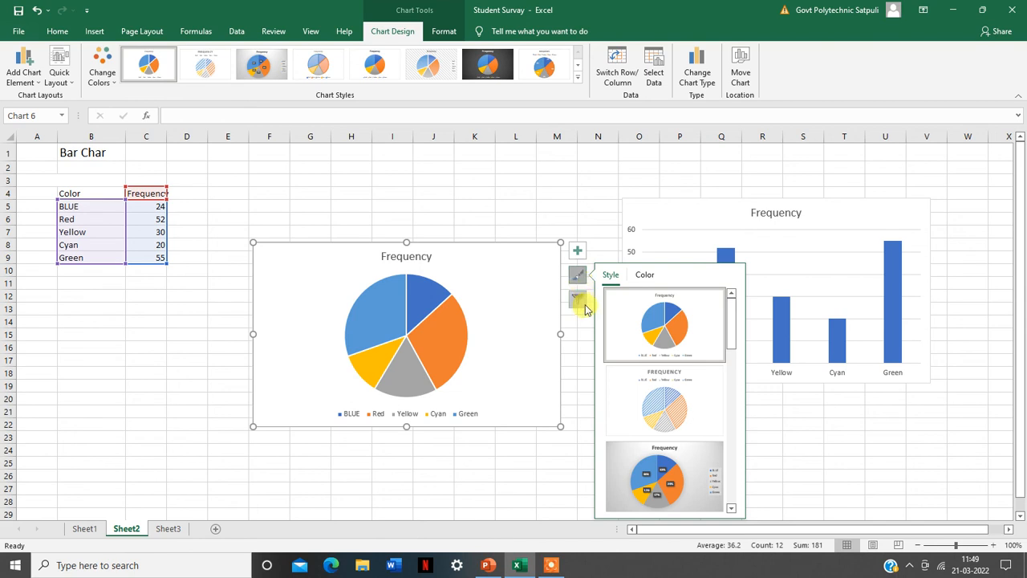
left_click(578, 250)
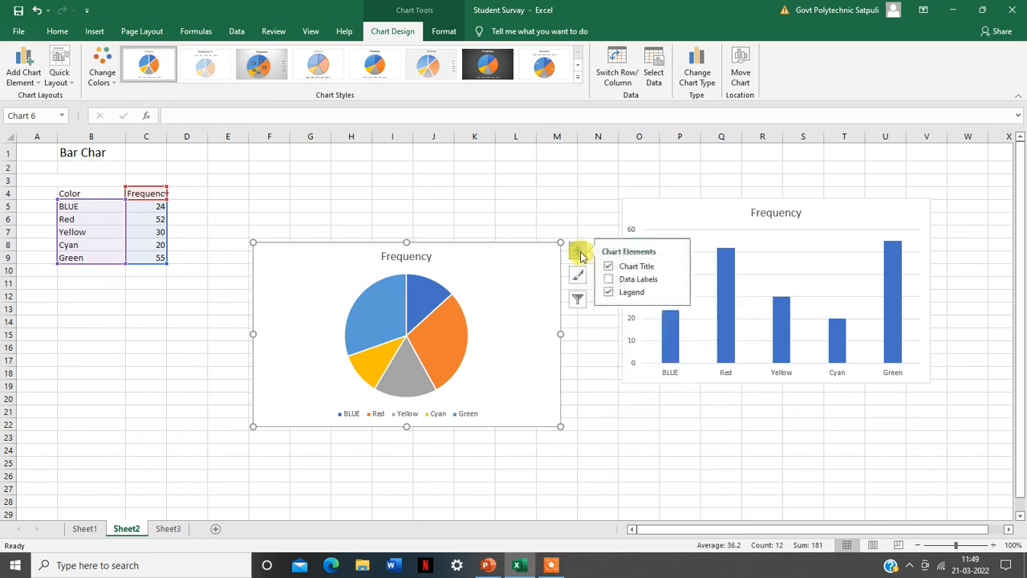
left_click(609, 279)
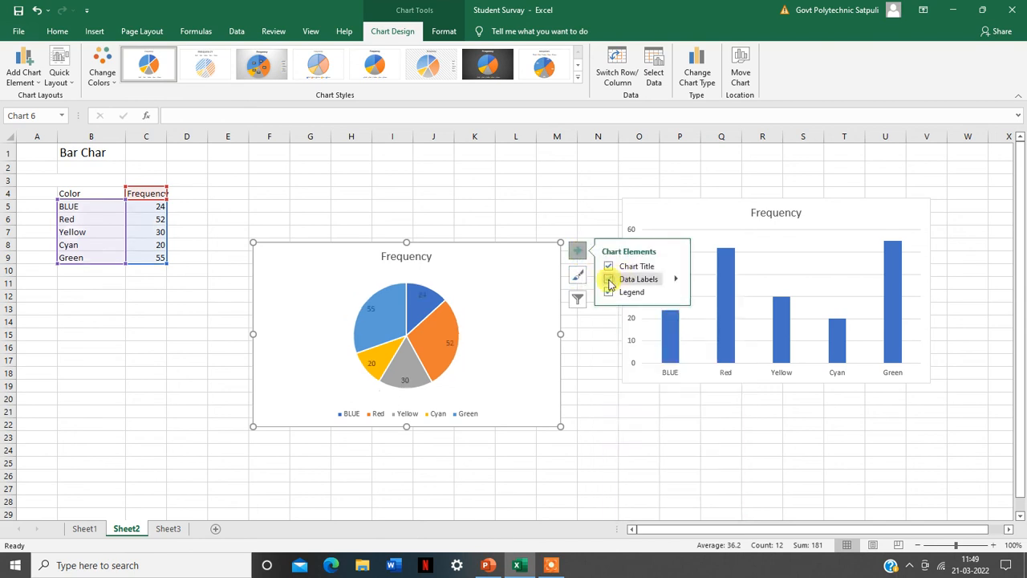
left_click(676, 278)
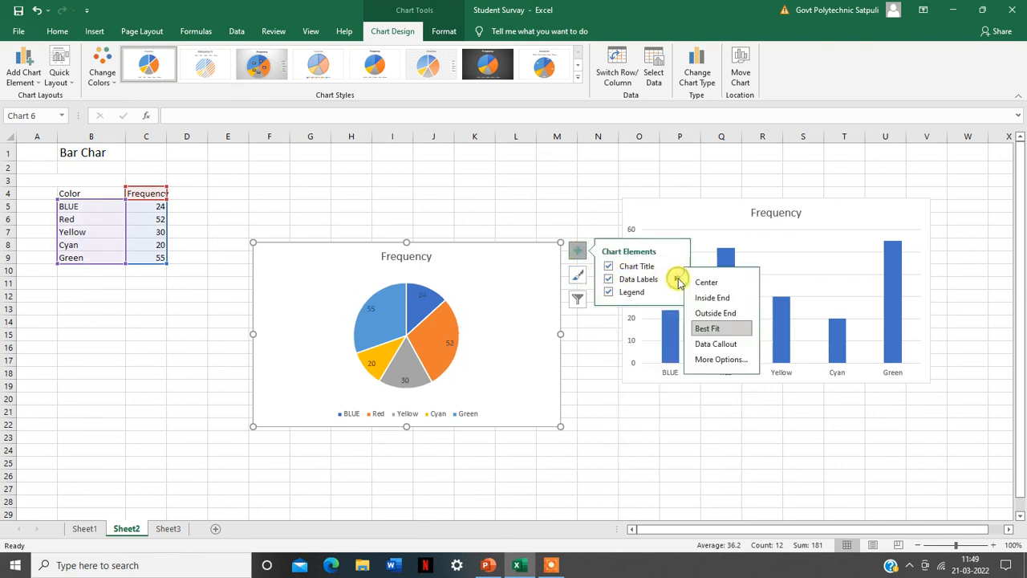
left_click(711, 359)
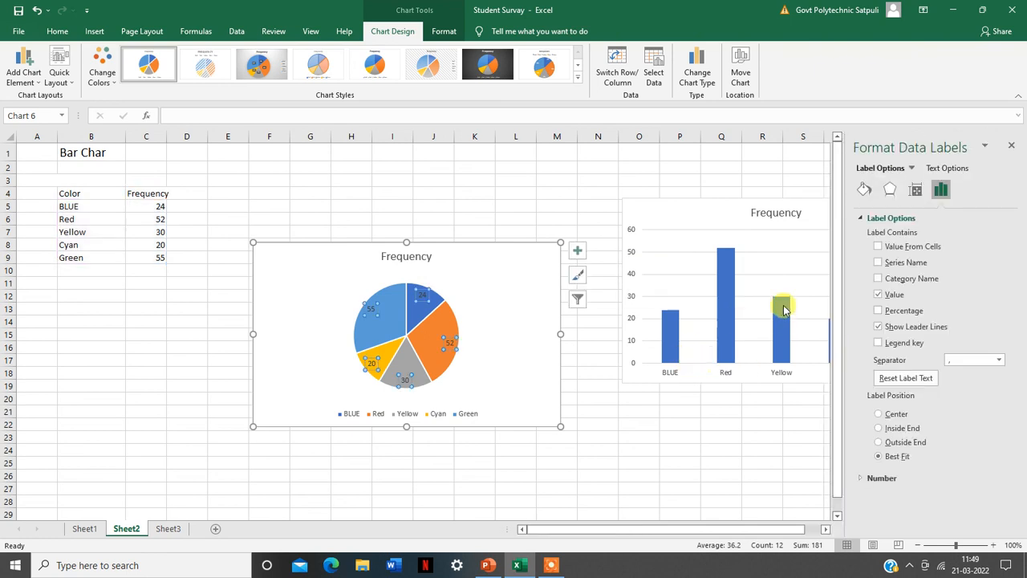
left_click(890, 281)
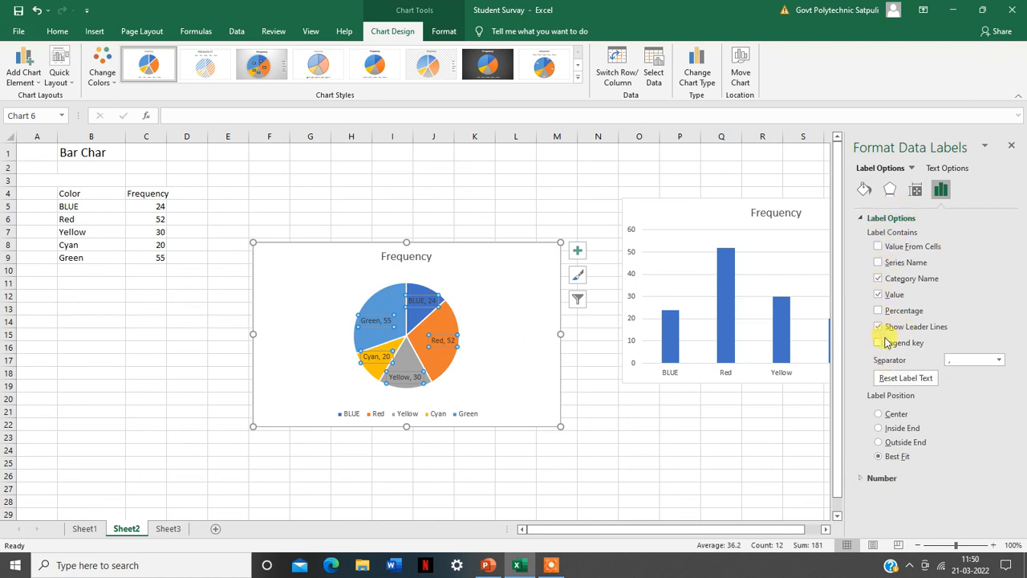
left_click(1012, 147)
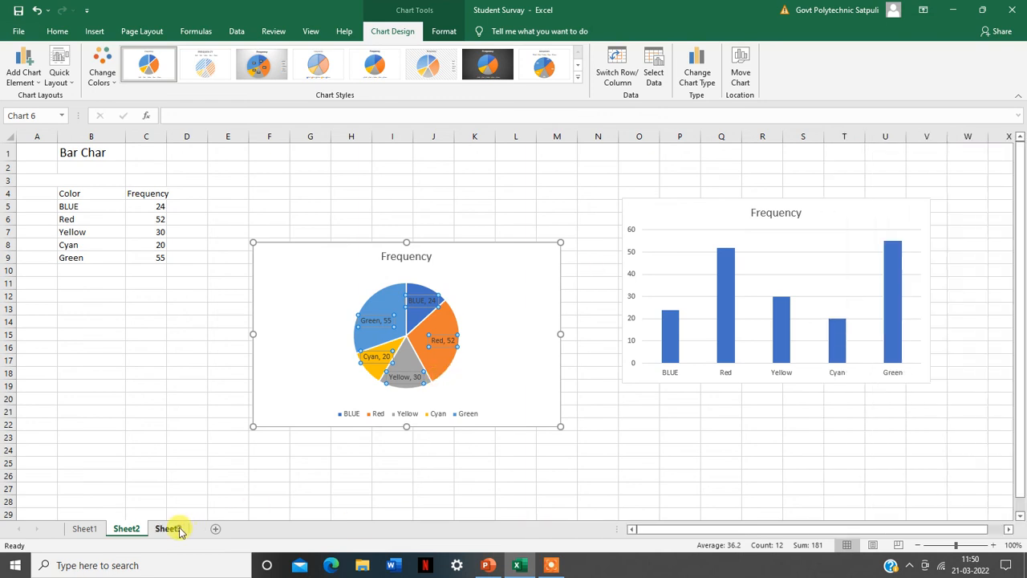
Delete the existing Item line chart from Sheet3
left_click(168, 528)
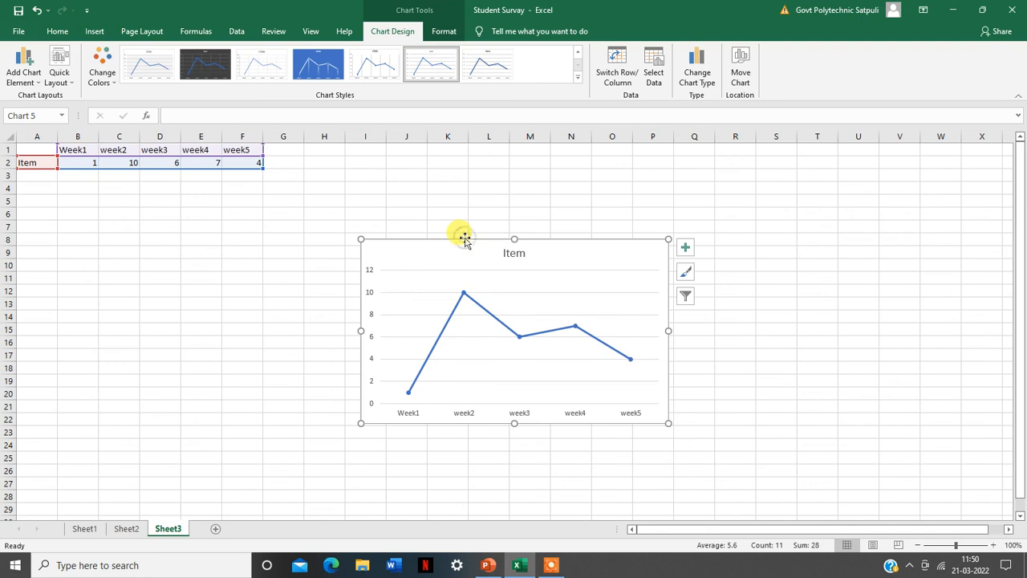
key("Delete")
left_click(85, 236)
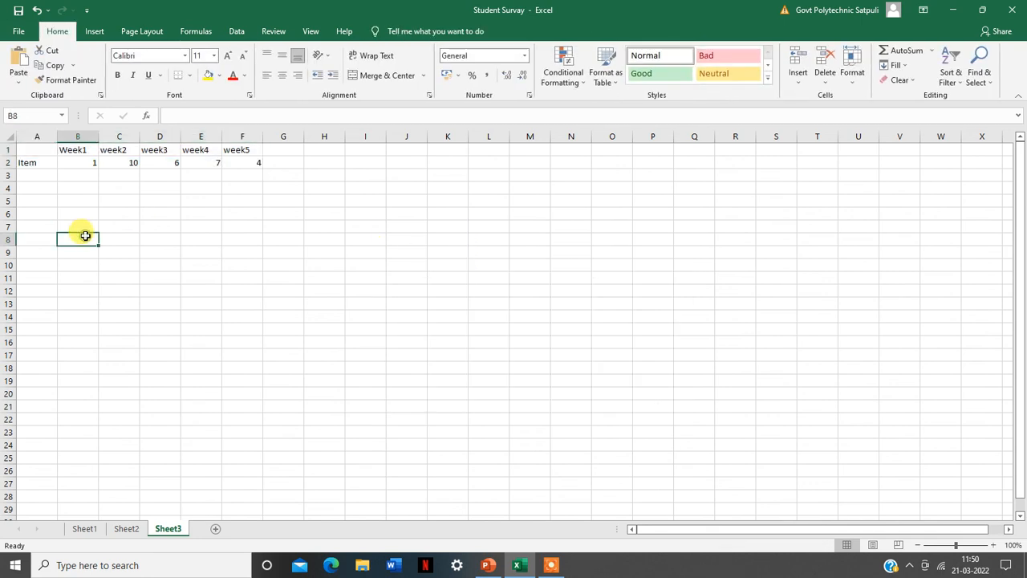
Insert a 2-D line chart with markers from the weekly Item data in A1:F2 of Sheet3
left_click(34, 164)
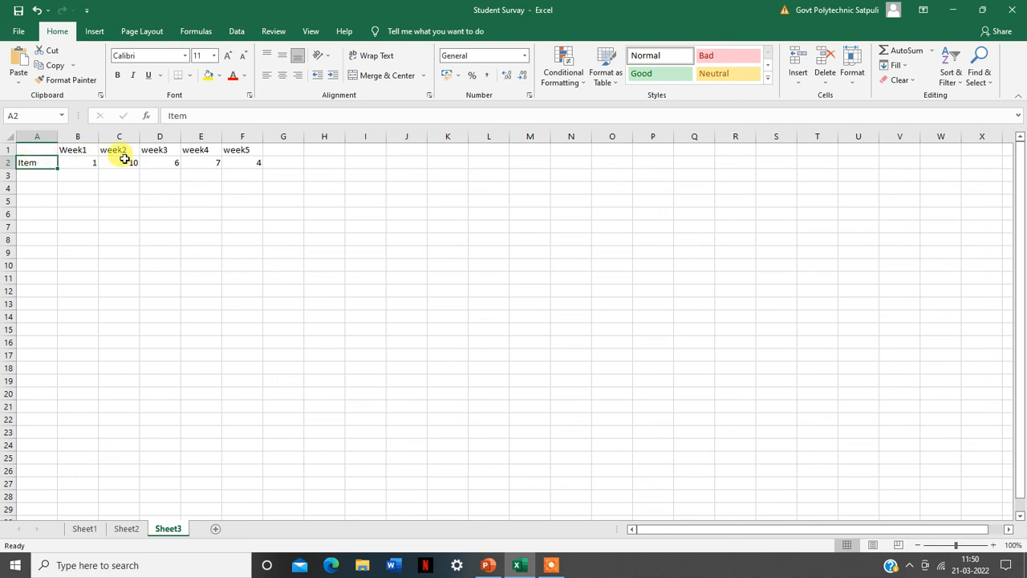
left_click_drag(48, 149, 246, 158)
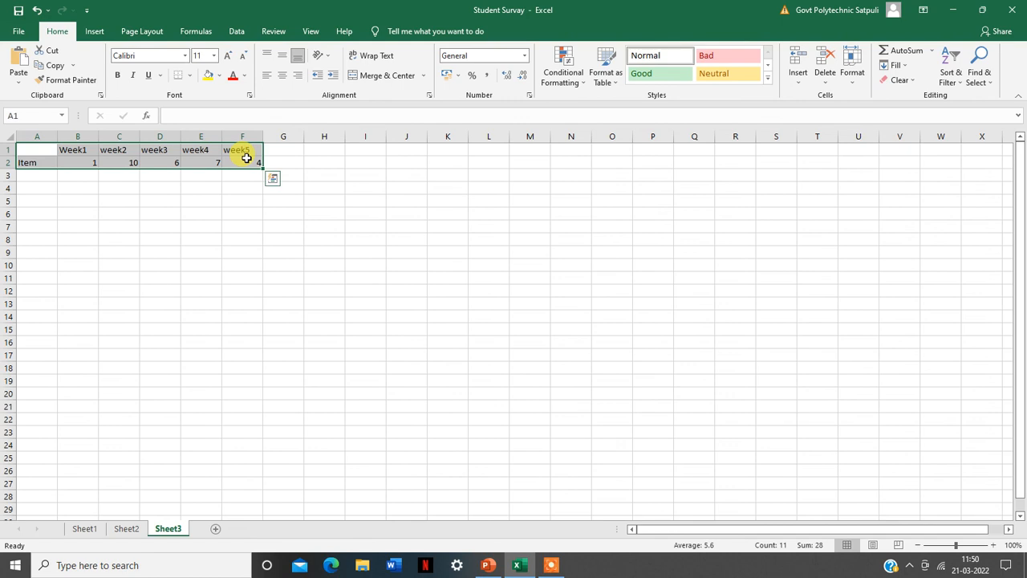
left_click(93, 31)
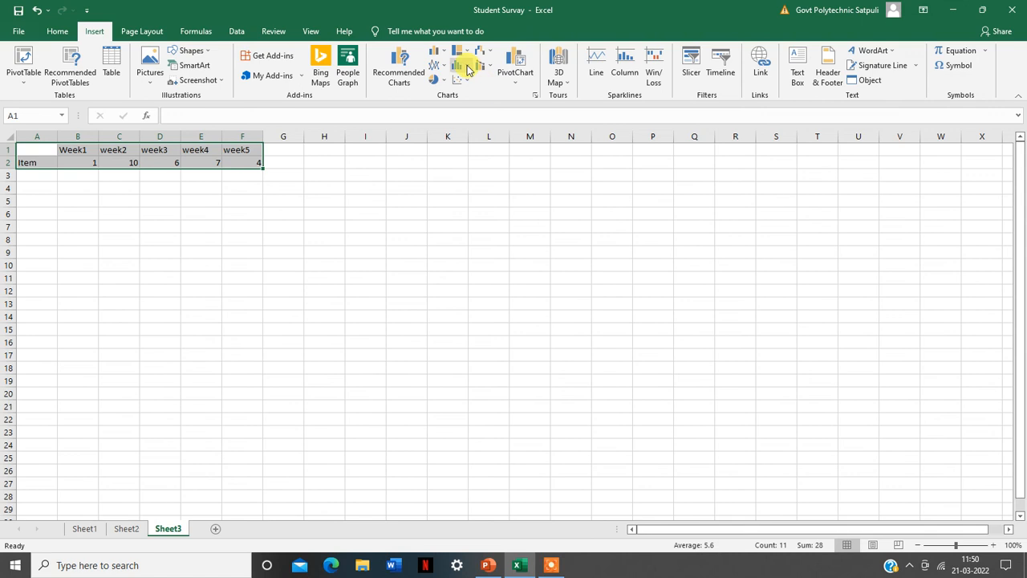
left_click(439, 66)
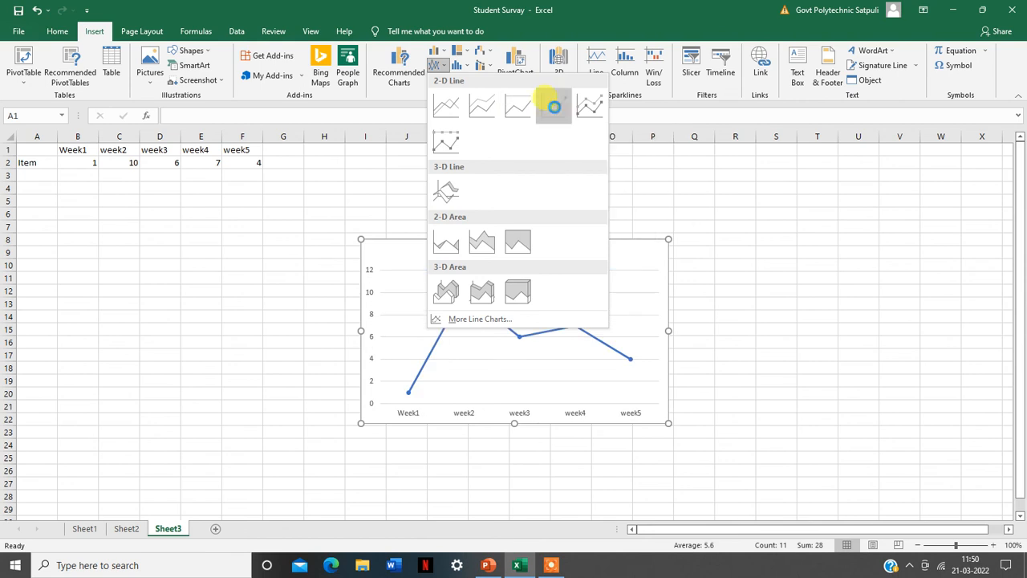
left_click(554, 111)
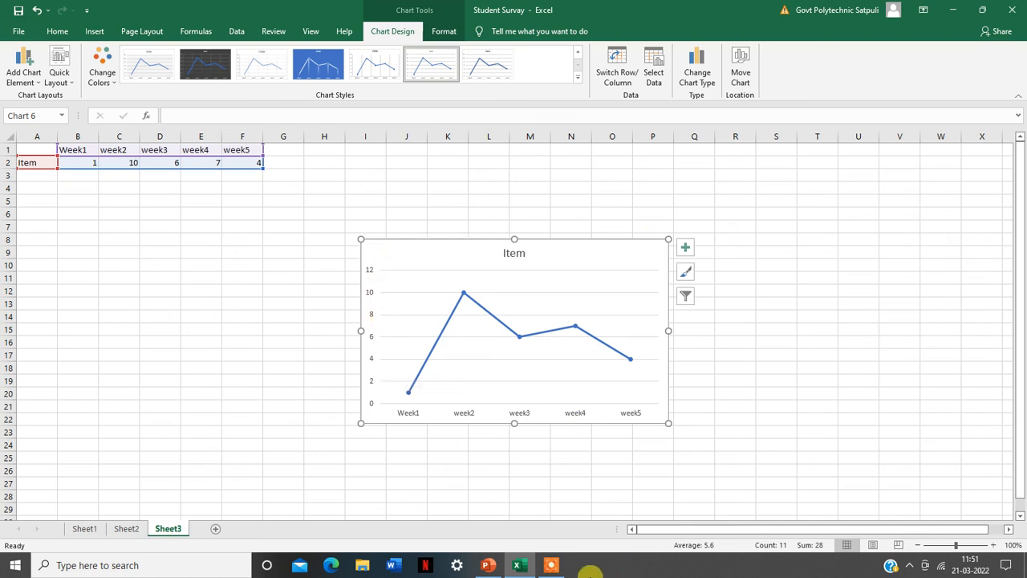
left_click(551, 565)
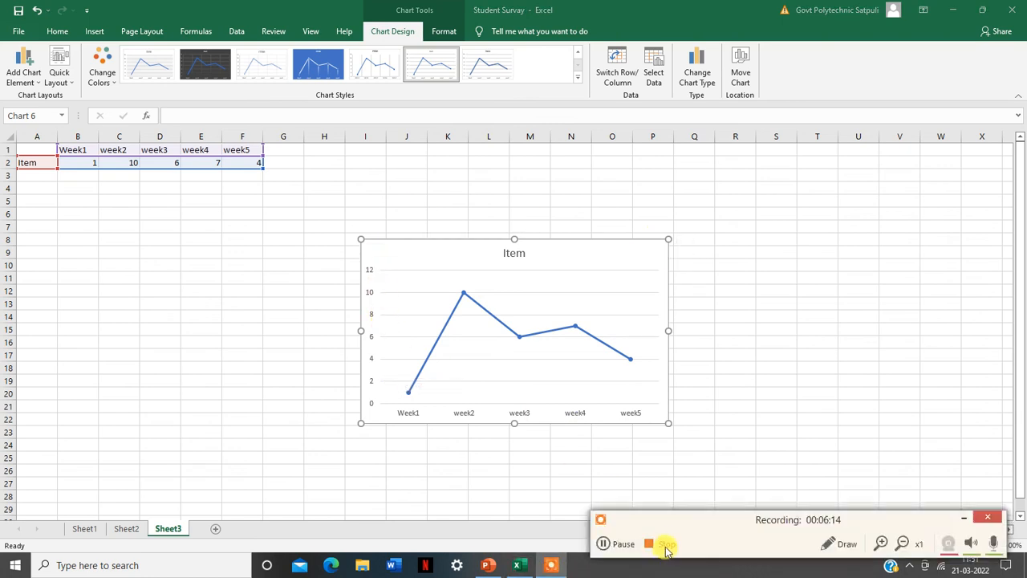